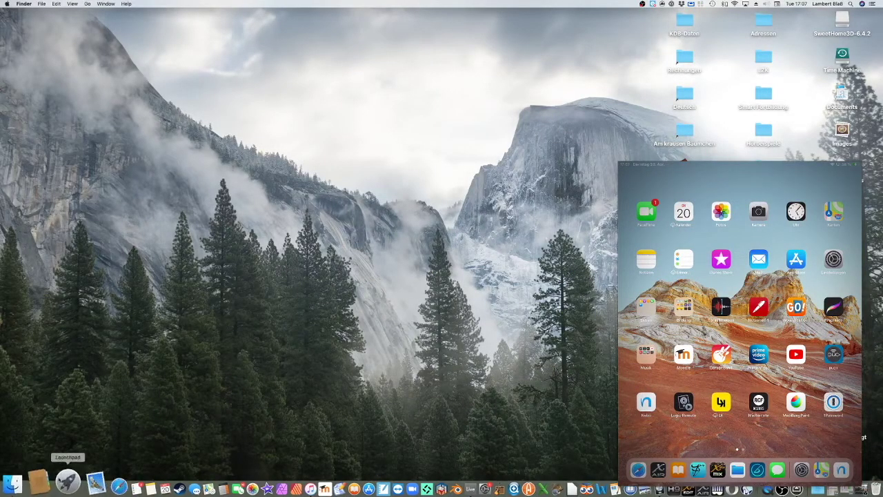
- Launch Audio MIDI Setup from Finder's Applications > Utilities folder and move its Audio Devices window aside
left_click(38, 483)
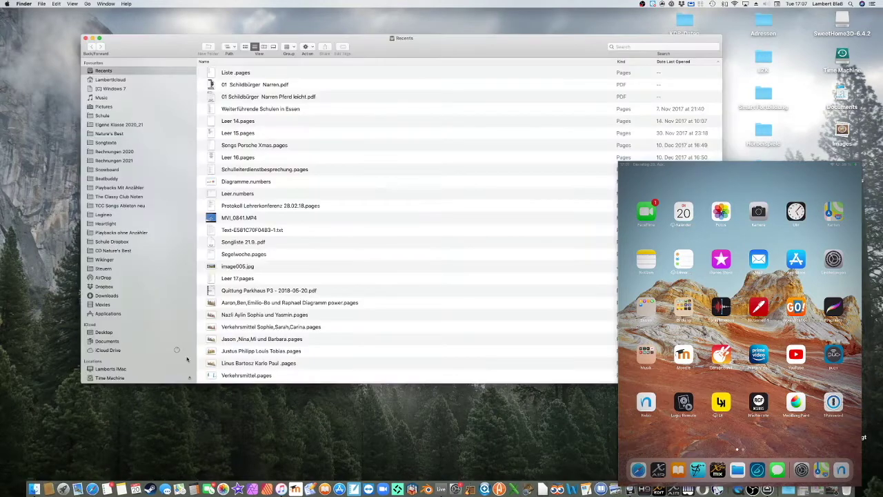
left_click(108, 313)
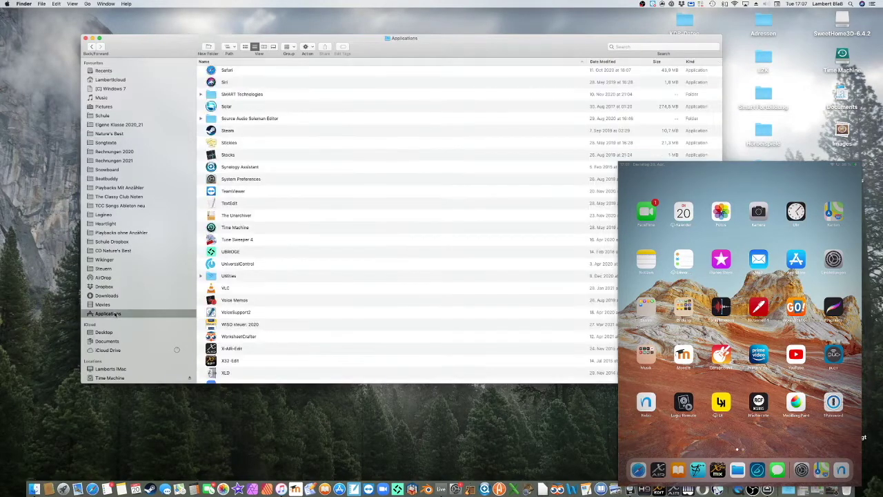
left_click(233, 275)
double_click(234, 275)
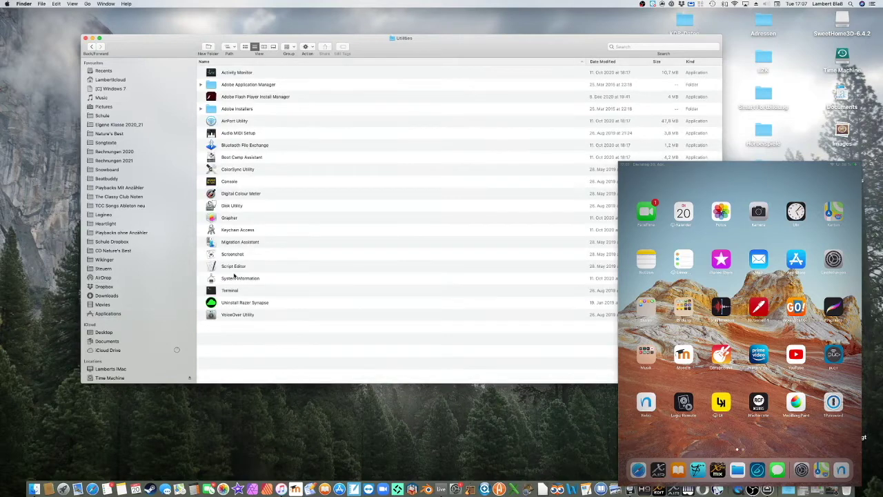
double_click(238, 133)
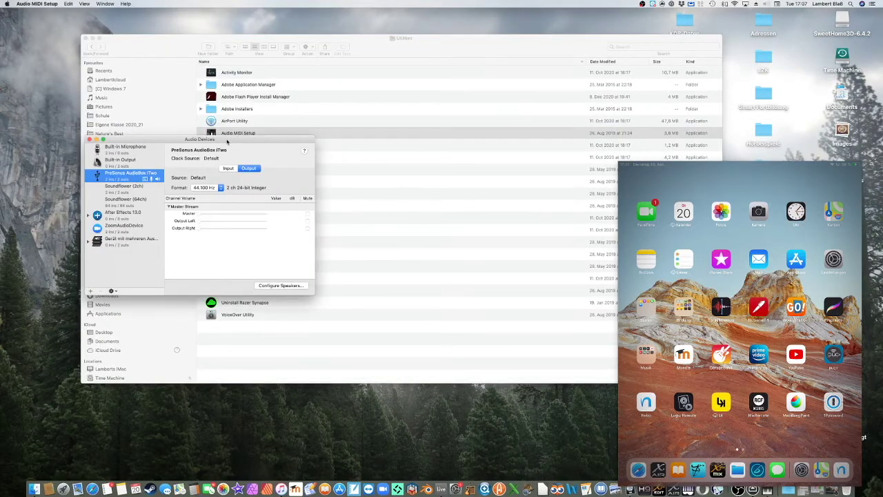
left_click_drag(227, 141, 348, 112)
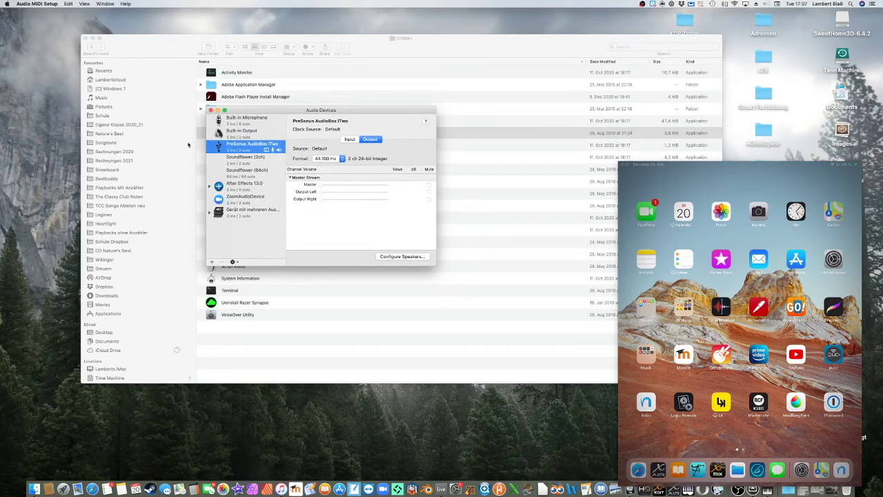
- Show the MIDI Studio from the Window menu, enlarge it to reveal all devices, and open MIDI Network Setup
left_click(98, 4)
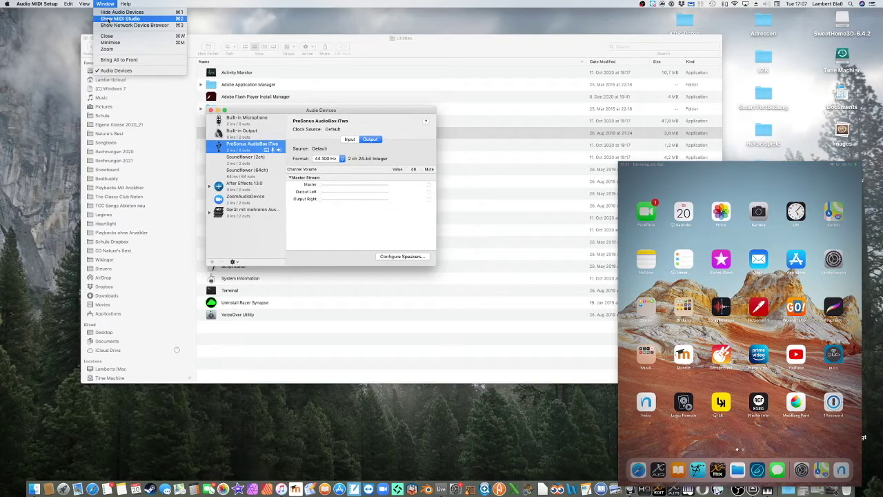
left_click(108, 19)
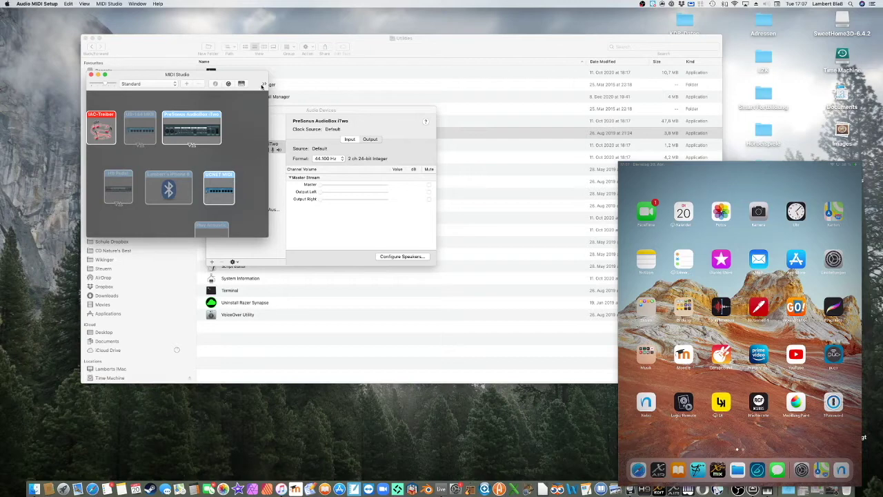
left_click_drag(266, 236, 325, 301)
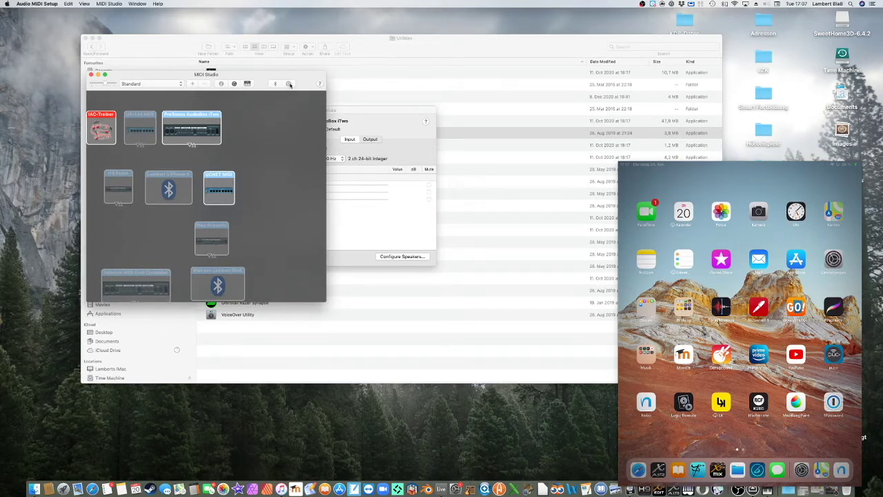
left_click(289, 85)
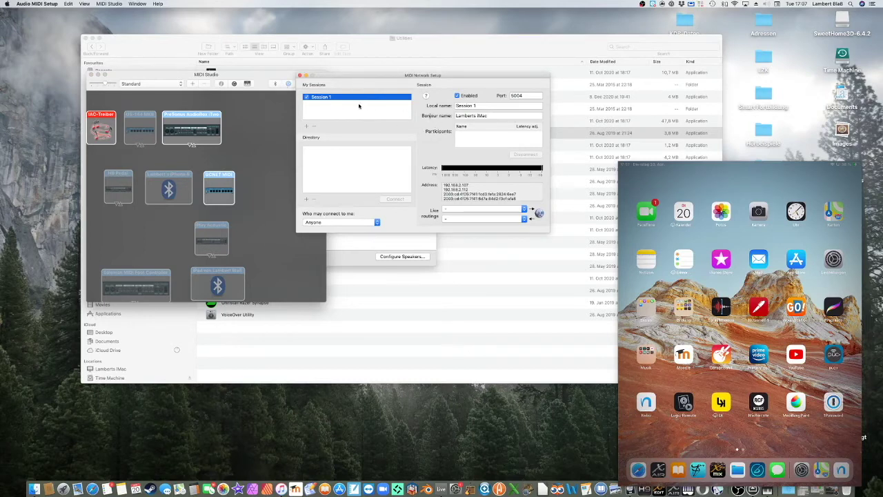
- Delete the existing Session 1 and close the Finder window
left_click(315, 126)
left_click_drag(363, 77, 251, 111)
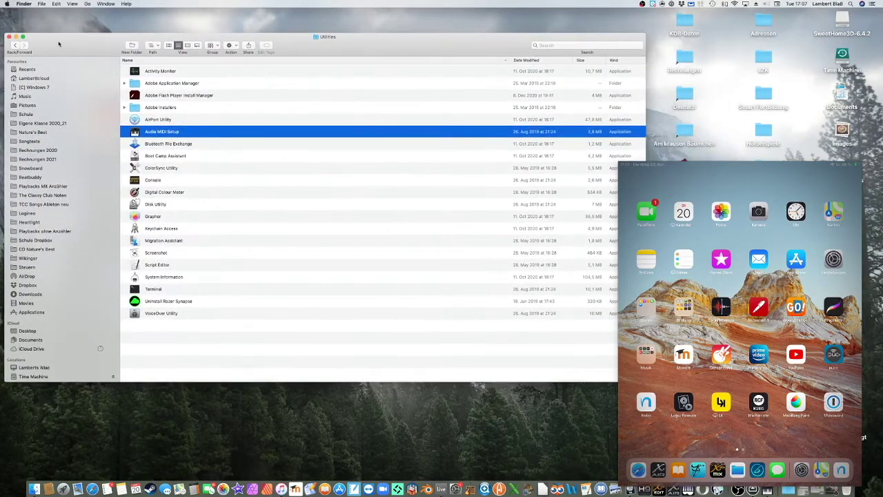
left_click(10, 37)
- Arrange the MIDI Studio and MIDI Network Setup windows side by side
left_click_drag(226, 115, 271, 112)
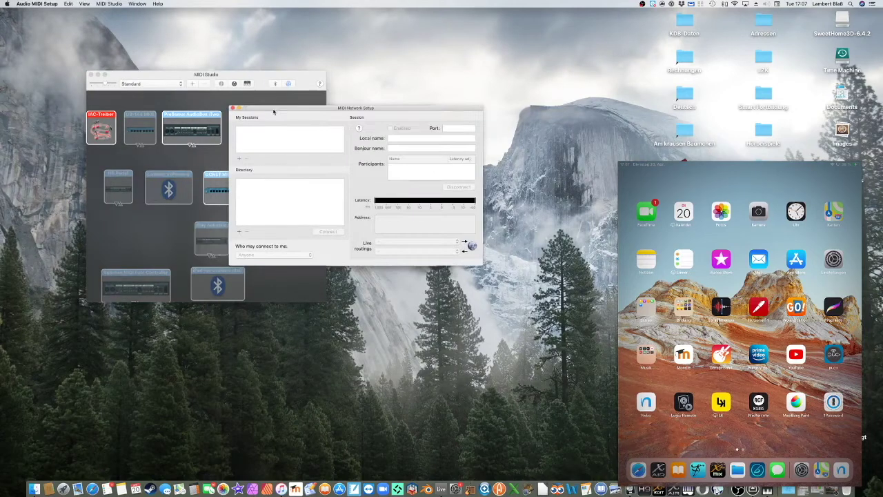
left_click_drag(207, 74, 158, 72)
mouse_move(301, 110)
left_mouse_down()
mouse_move(344, 99)
mouse_move(355, 83)
left_mouse_up()
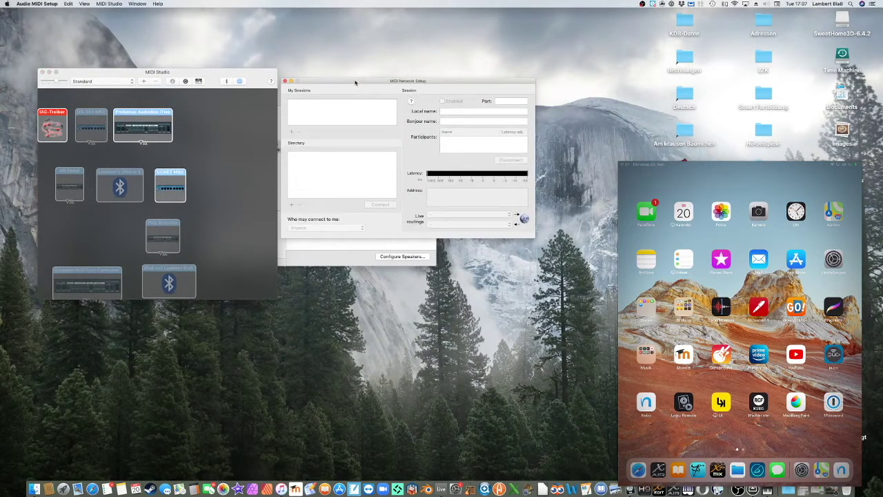
left_click_drag(356, 83, 359, 82)
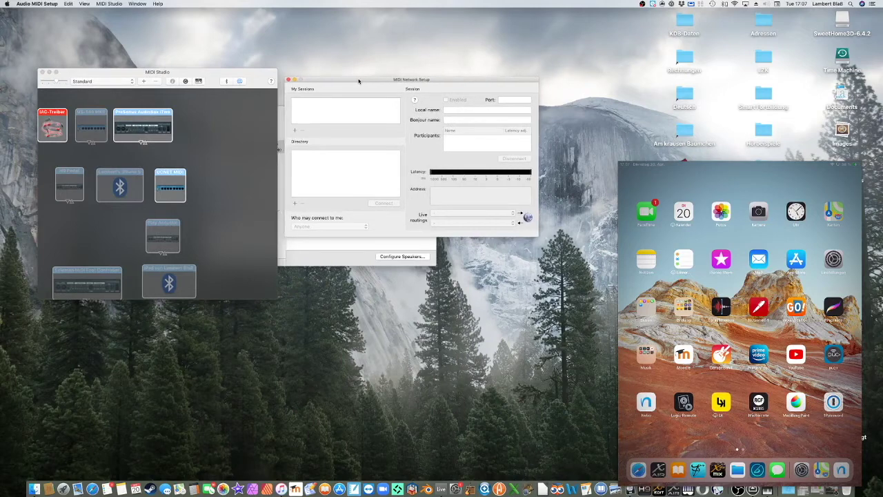
- Add an enabled Session 1 under My Sessions so the iPad shows in the Directory
left_click(294, 131)
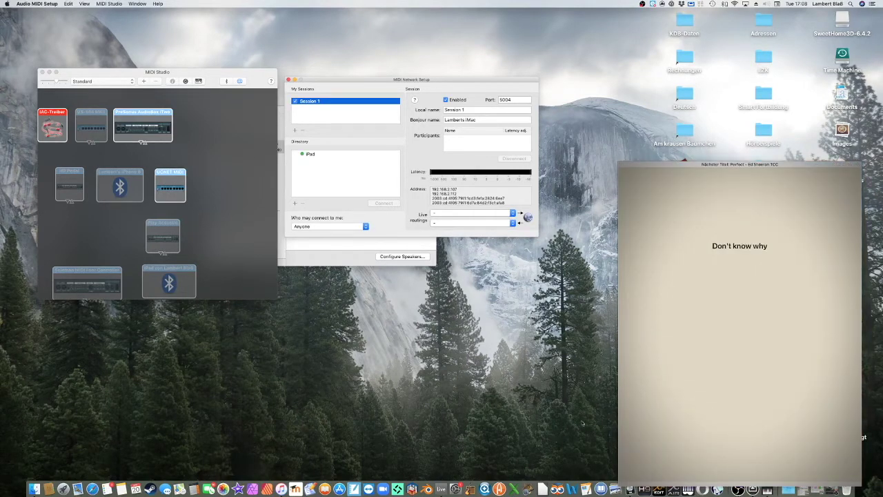
- Connect the iPad from the Directory to Session 1 and close MIDI Network Setup
left_click(316, 156)
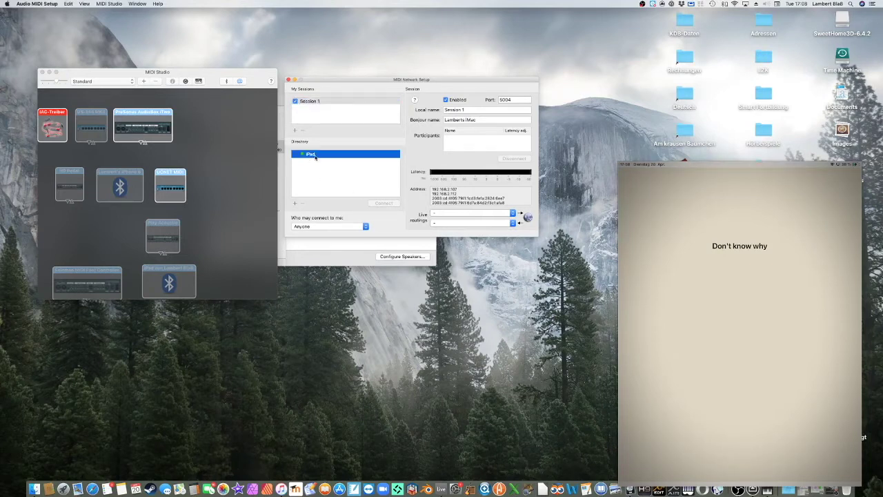
left_click(387, 204)
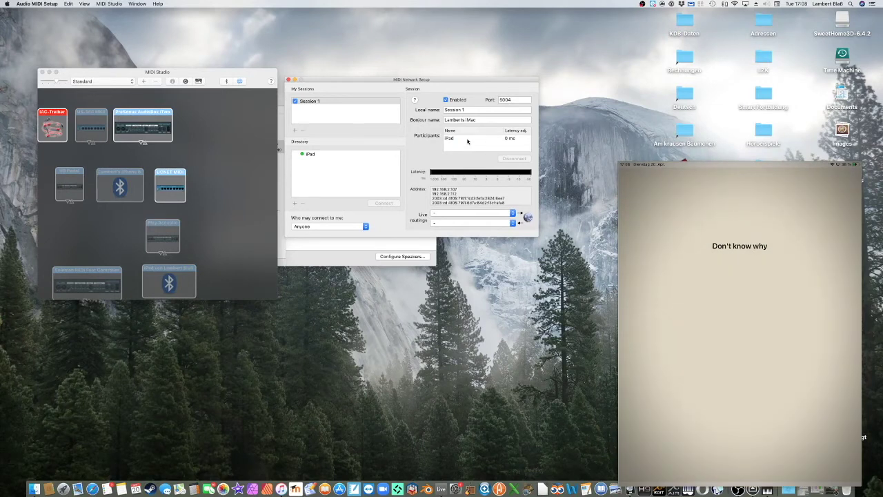
left_click(289, 80)
- Minimize the MIDI Studio and Audio Devices windows and bring Ableton Live to the front
left_click(49, 72)
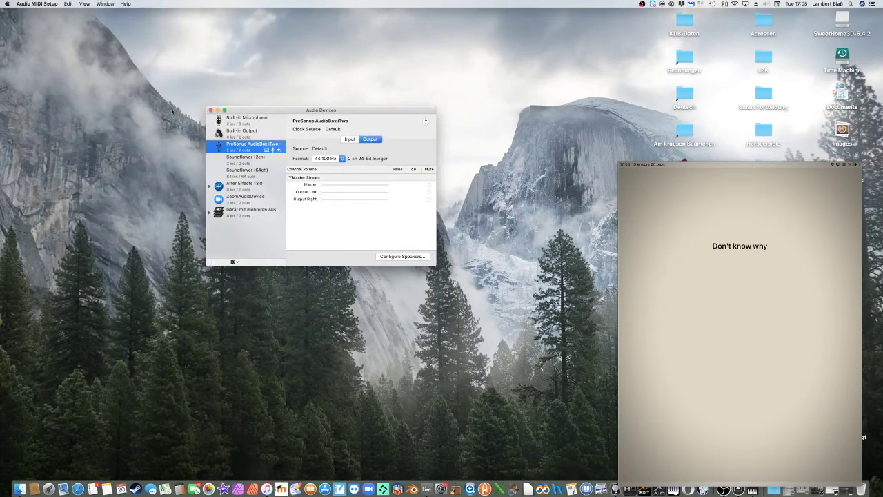
left_click(216, 110)
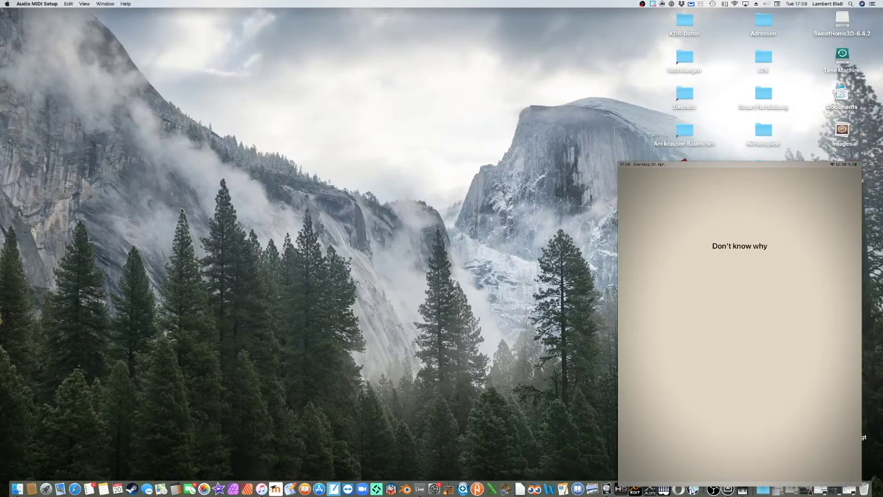
left_click(418, 486)
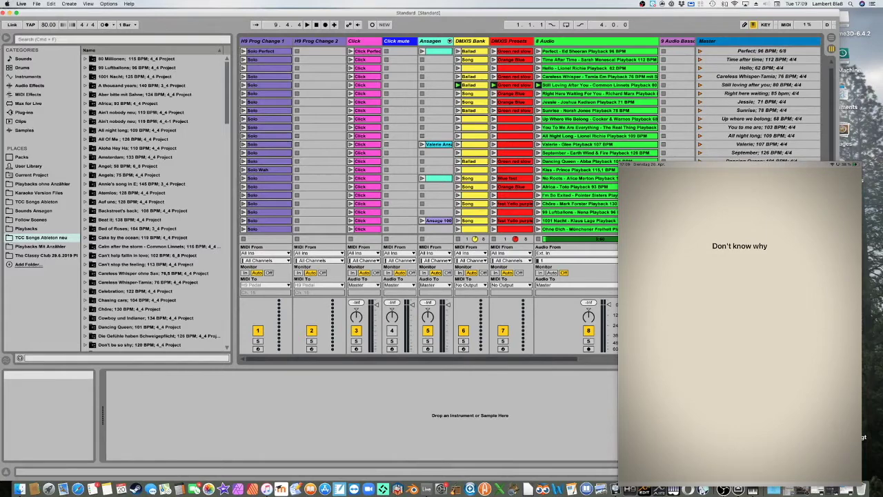
- Open Ableton Live's Link/MIDI preferences to check the Network Session 1 settings
left_click(21, 4)
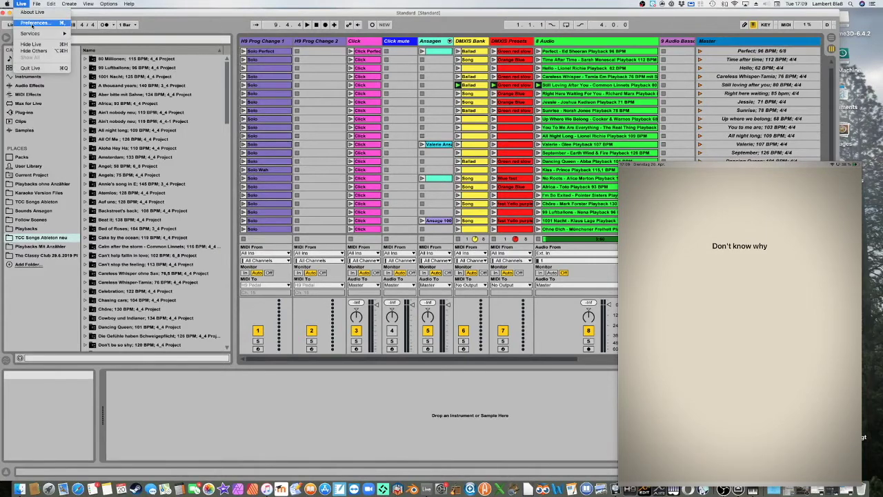
left_click(33, 23)
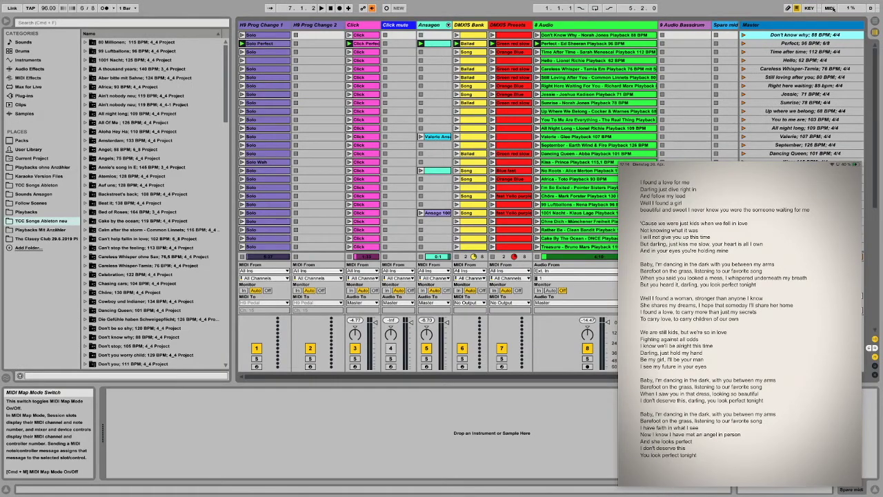
- In MIDI Map Mode, map forScore page-turn notes to the Perfect, Time after time and Hello scenes
left_click(832, 7)
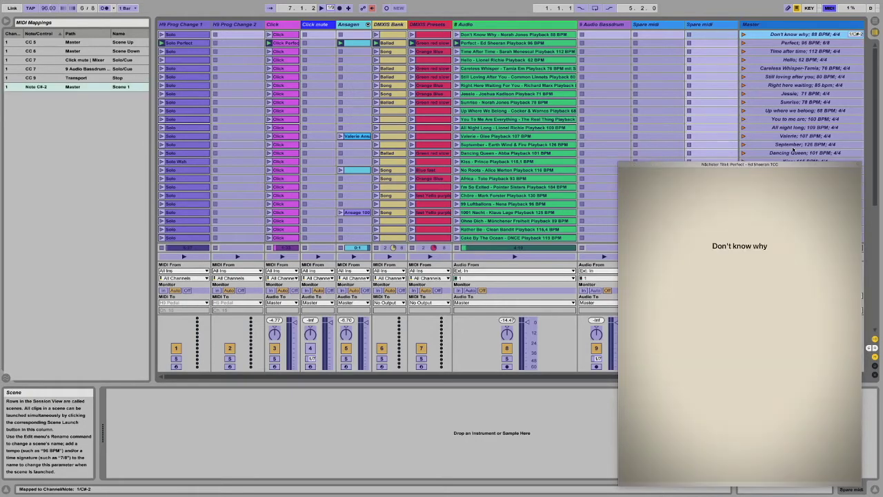
left_click(819, 44)
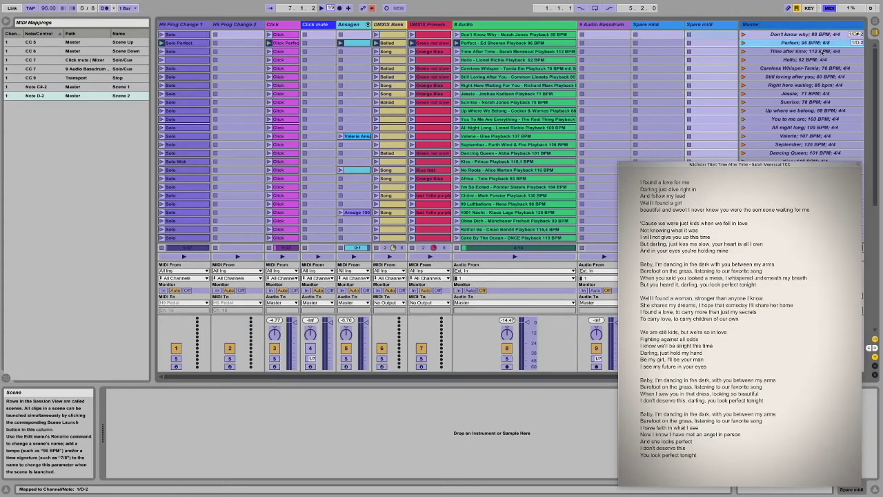
left_click(822, 52)
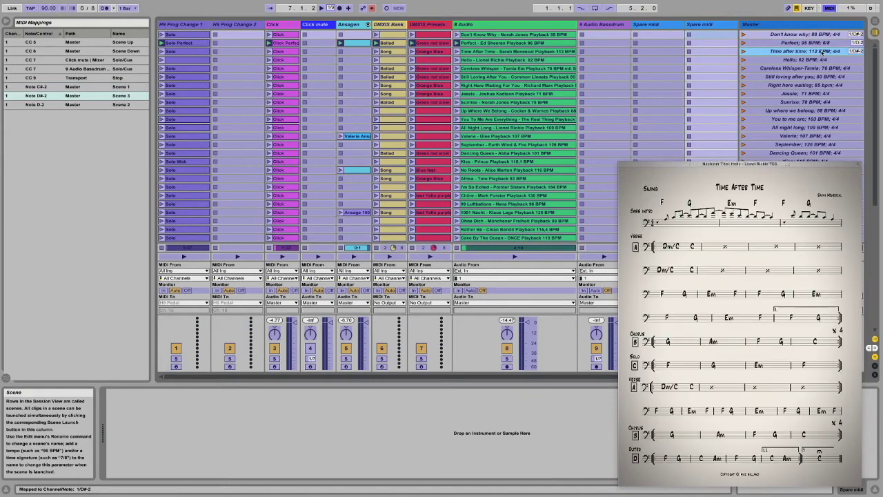
left_click(823, 60)
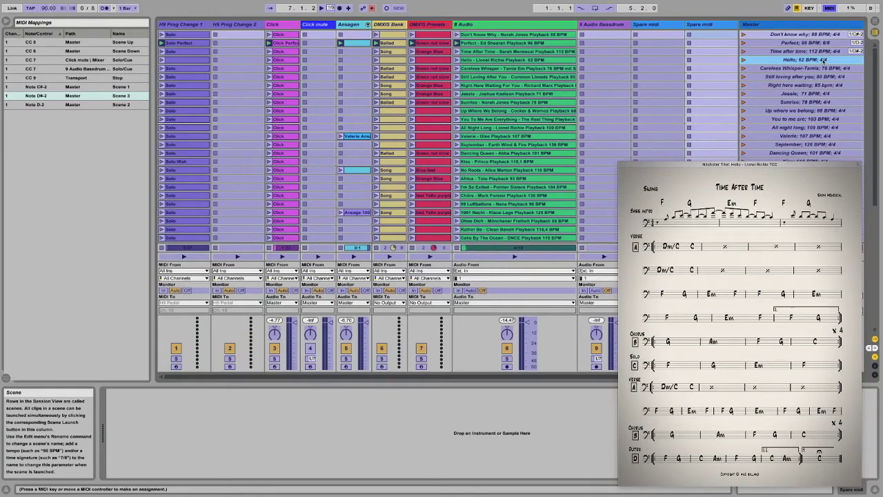
left_click(830, 9)
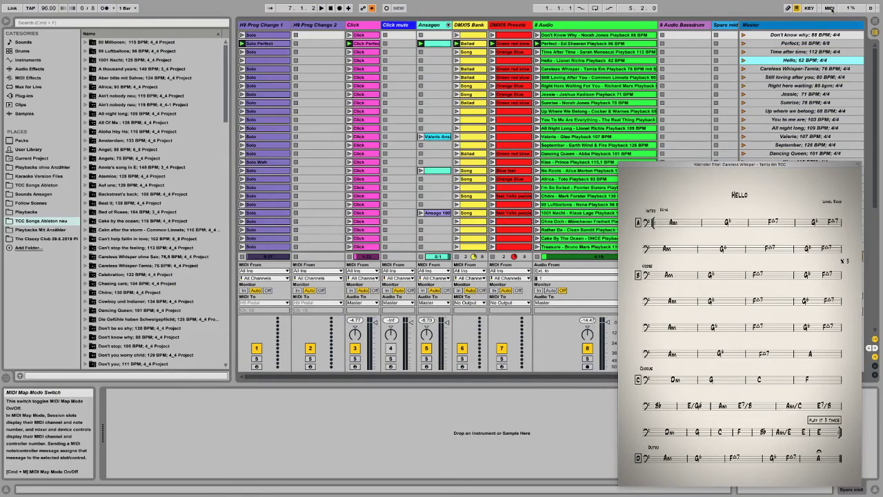
left_click(830, 9)
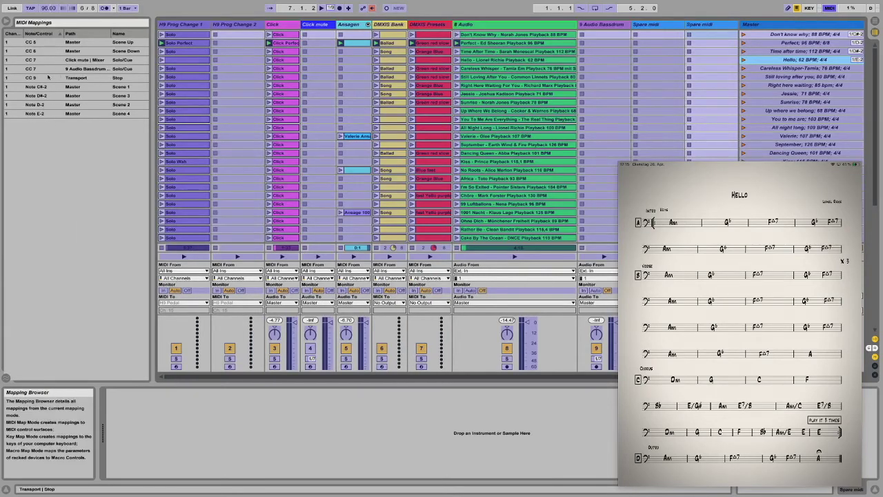
left_click(829, 9)
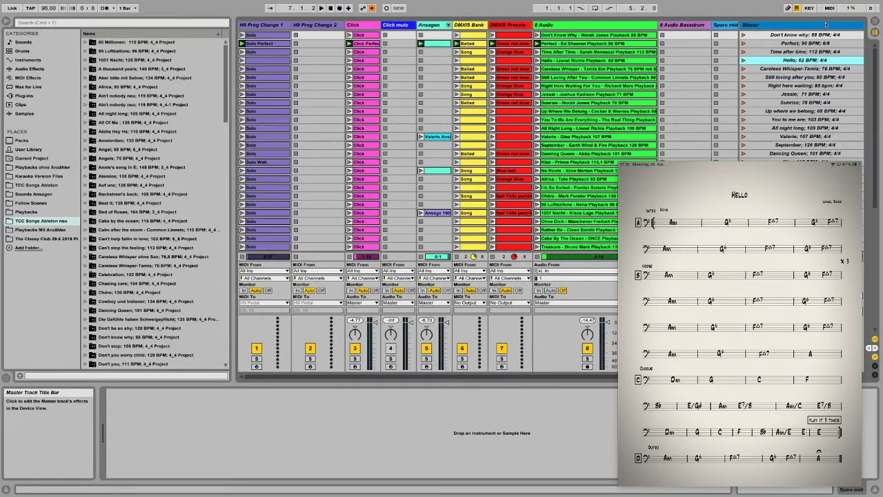